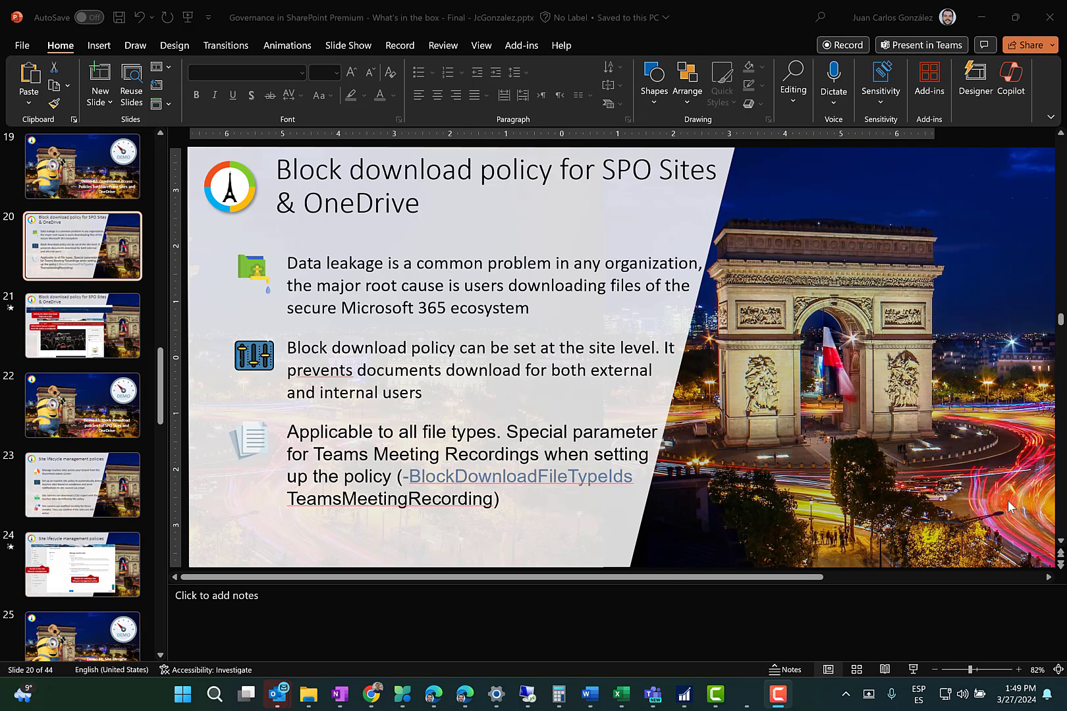
# Open the Block download policy article and highlight its Set-SPOSite -BlockDownloadPolicy $true command.
pyautogui.click(526, 697)
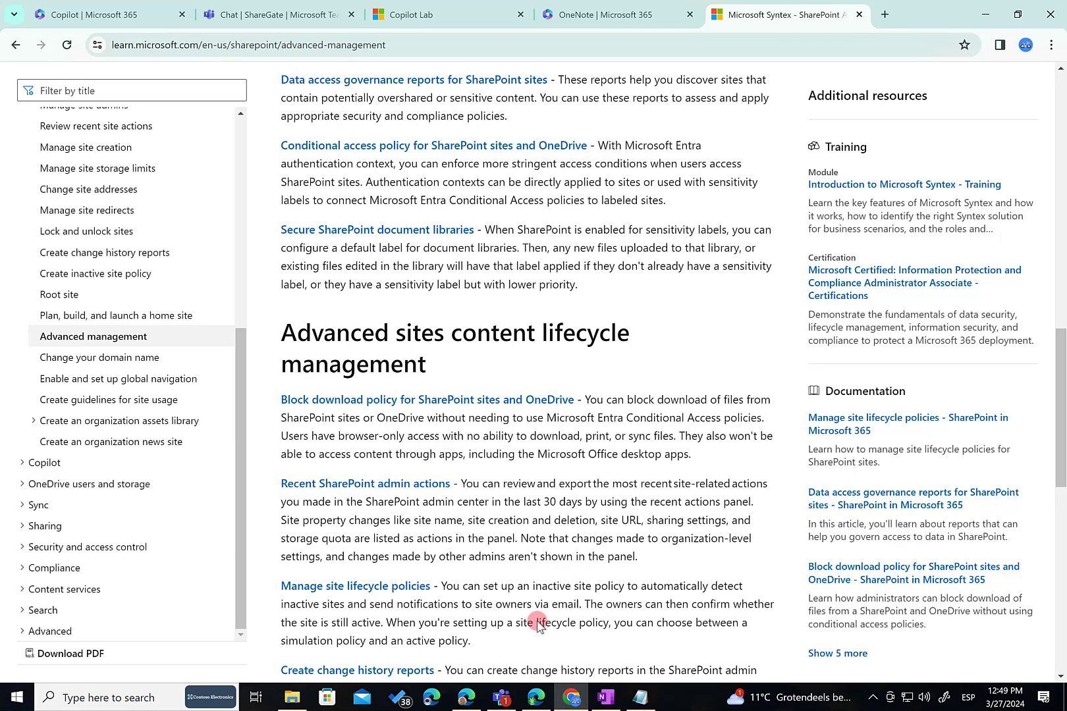
pyautogui.click(525, 402)
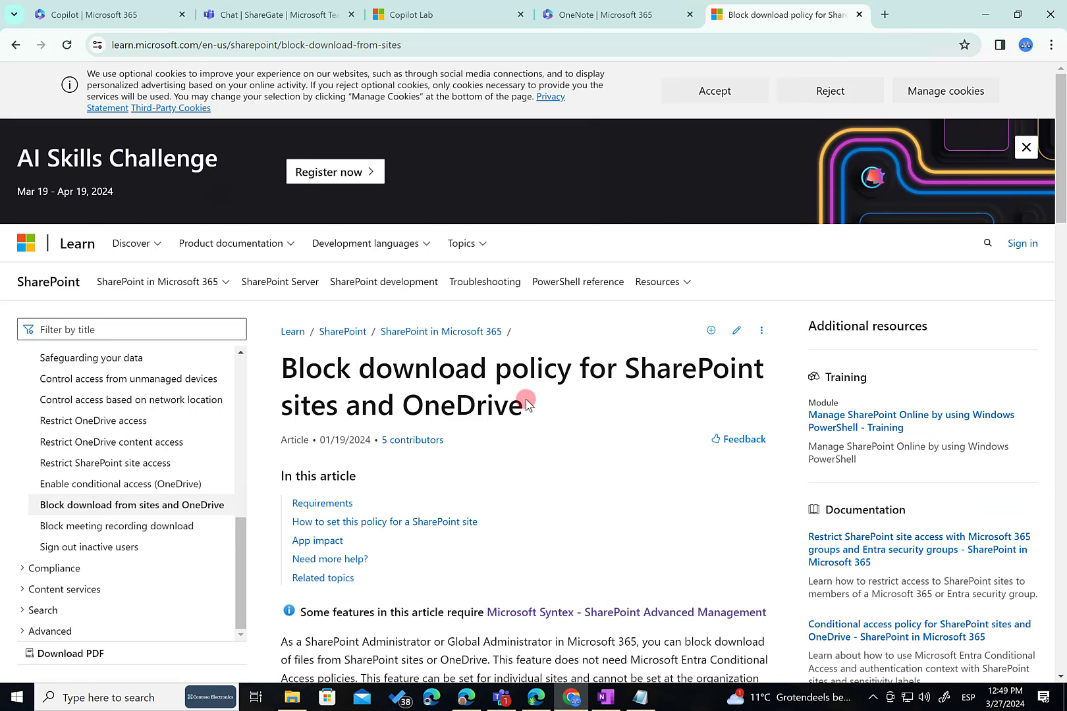
pyautogui.scroll(-5, 523, 402)
pyautogui.scroll(-1, 522, 400)
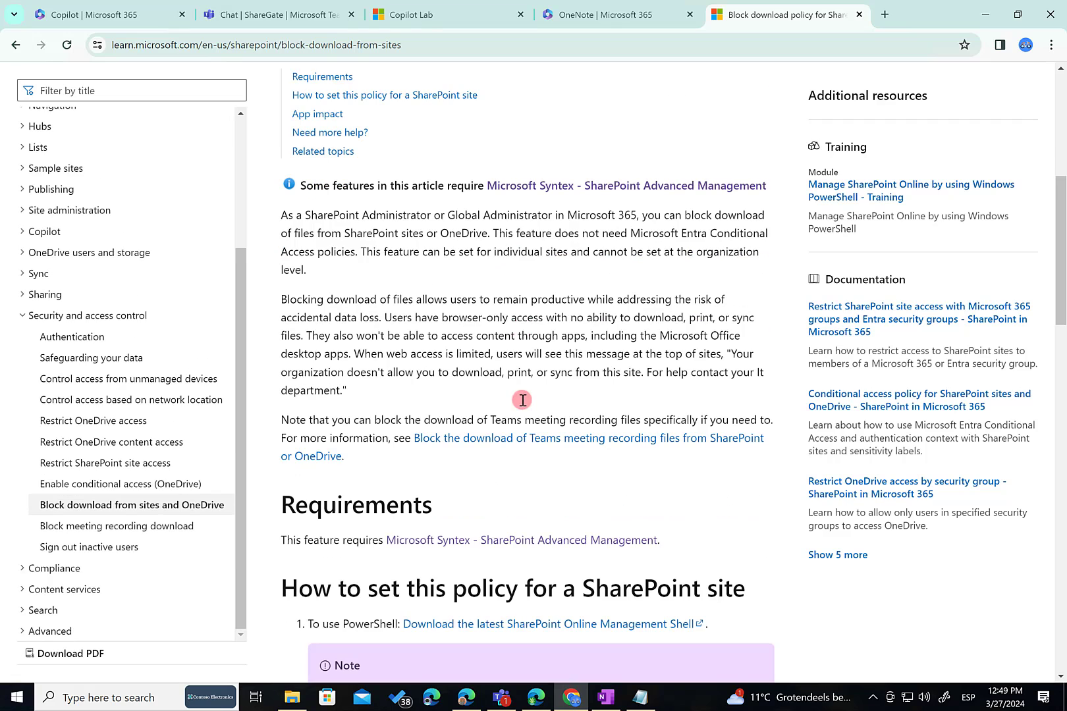
pyautogui.scroll(-5, 522, 399)
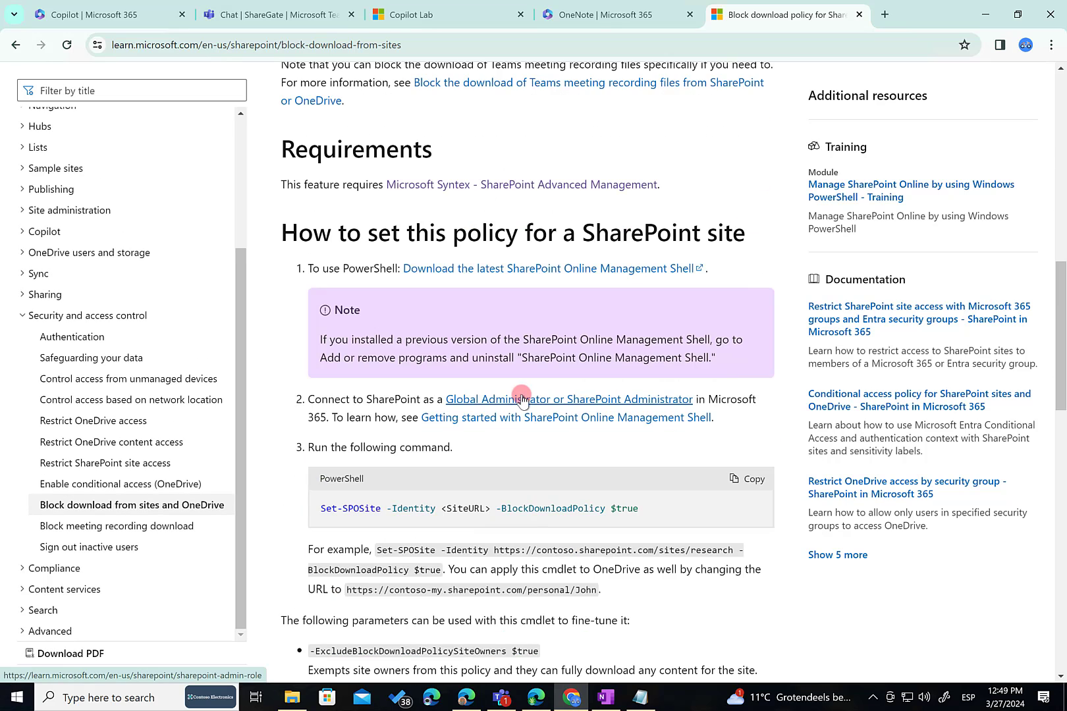
pyautogui.scroll(-1, 522, 400)
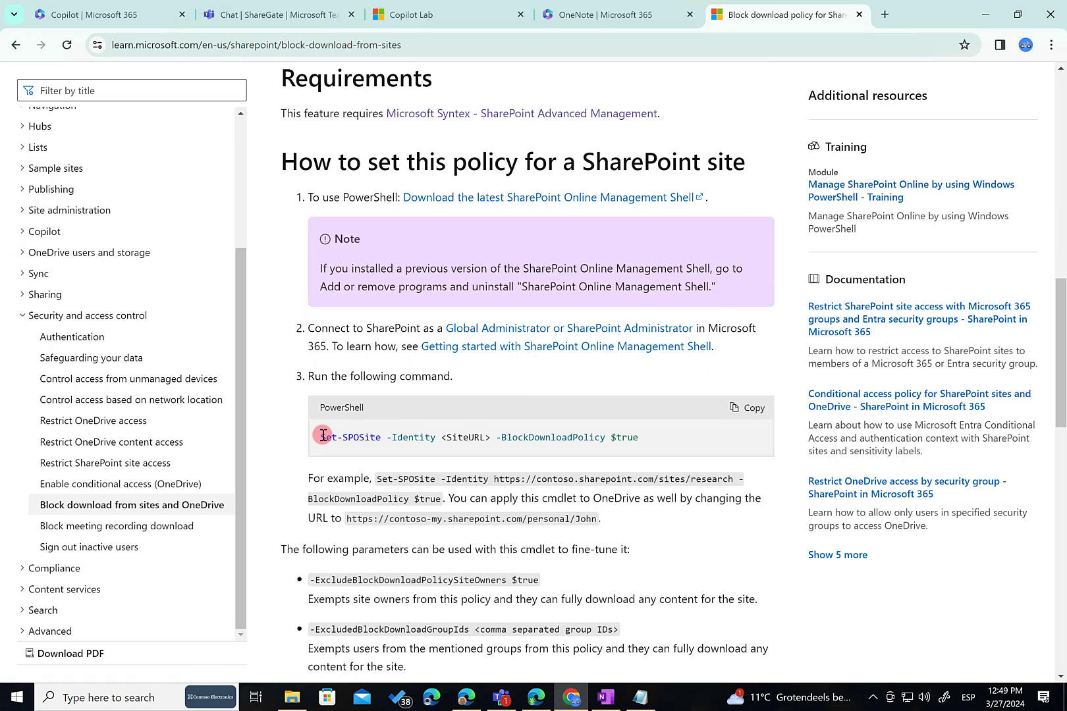
pyautogui.moveTo(321, 437); pyautogui.dragTo(685, 430)
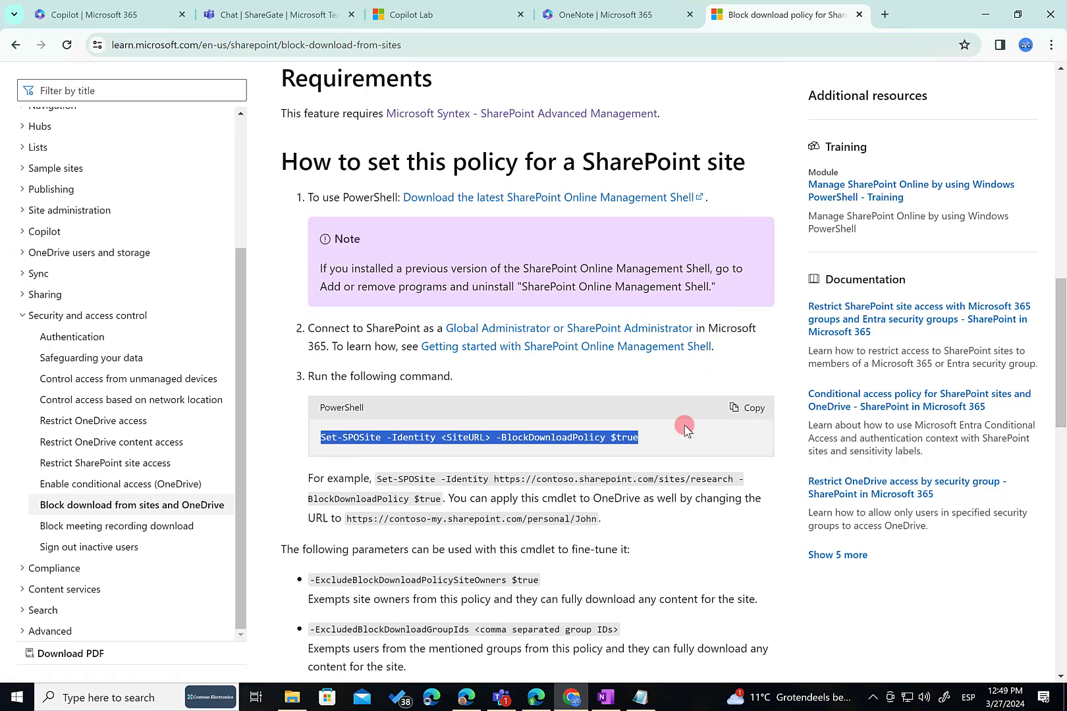
pyautogui.click(342, 441)
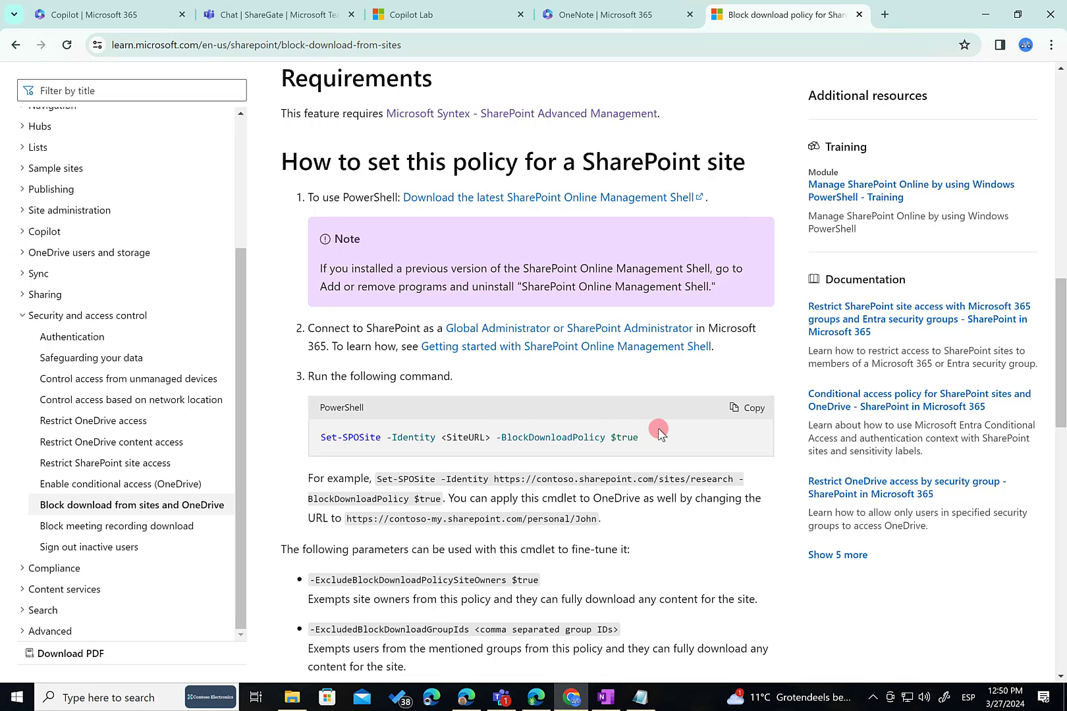
pyautogui.scroll(-1, 658, 431)
pyautogui.scroll(-1, 425, 425)
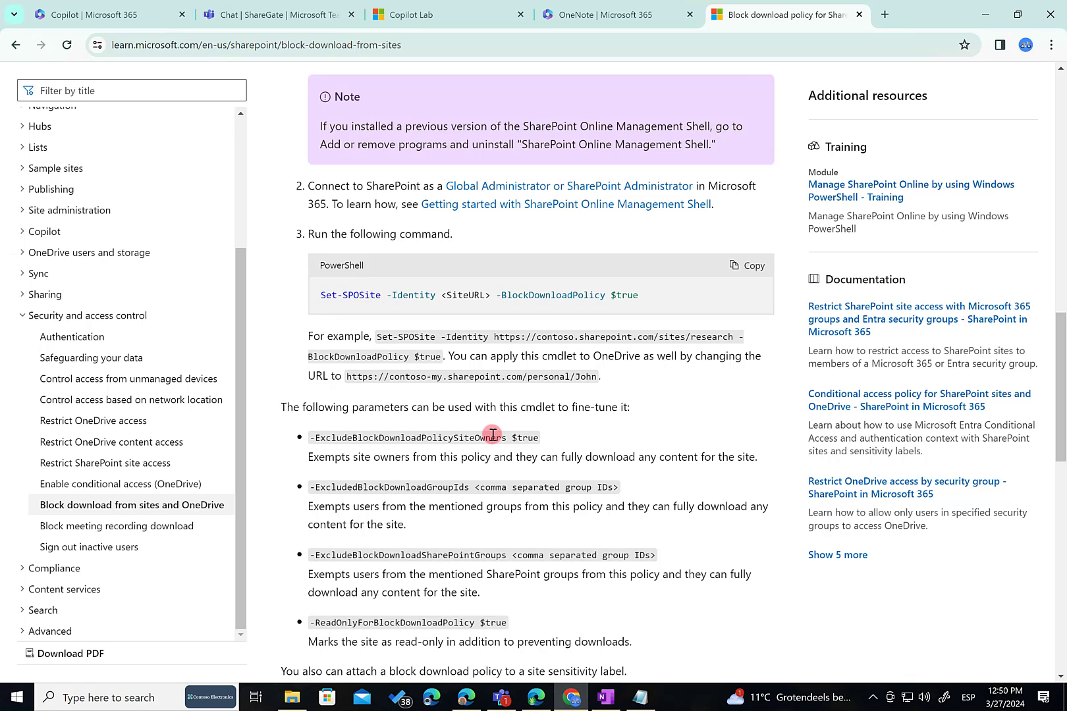
# Read through the Set-Label example and App impact notes, then bring up SharePoint Premium Demos.txt in Notepad.
pyautogui.scroll(-1, 471, 445)
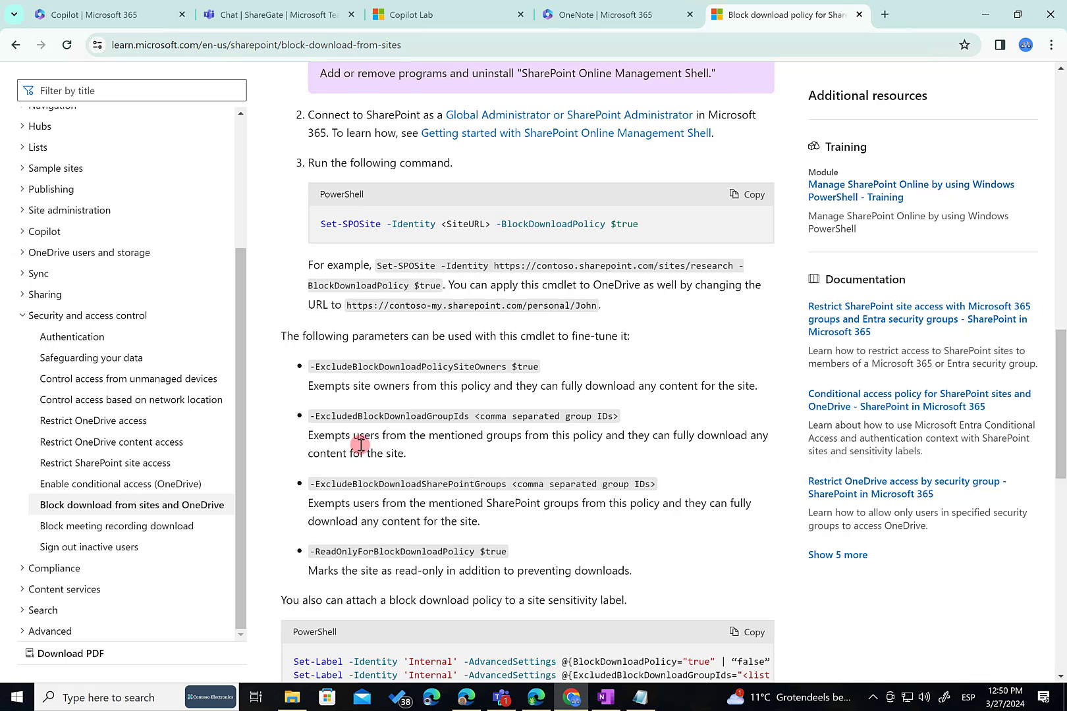
pyautogui.scroll(-1, 360, 445)
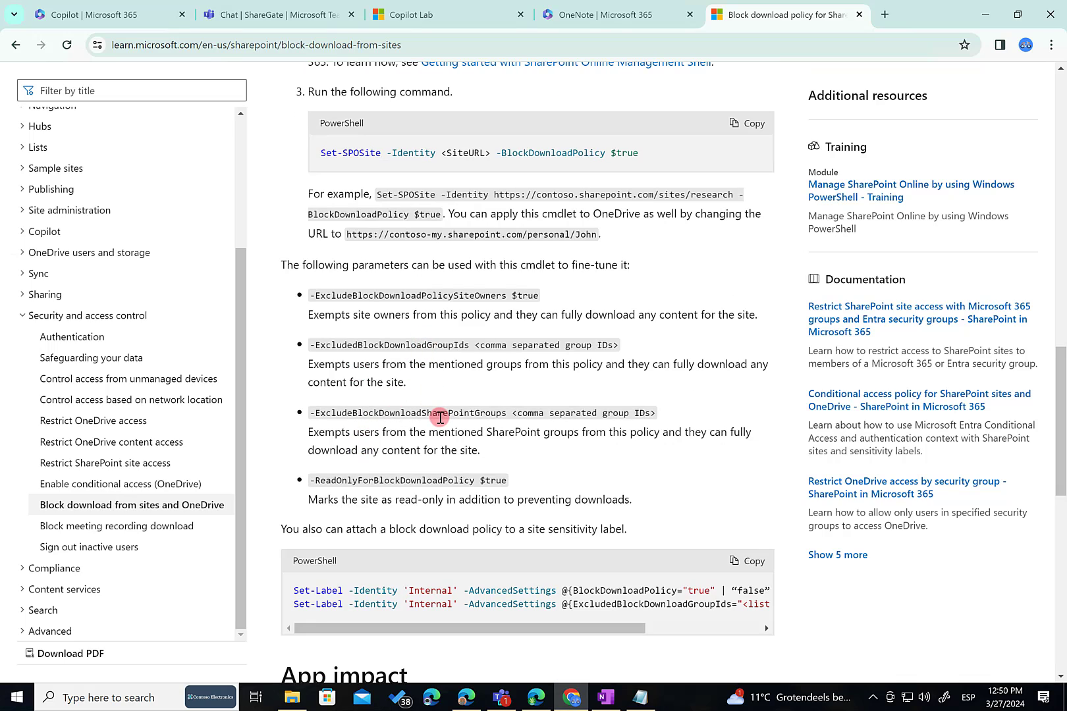
pyautogui.scroll(-1, 491, 420)
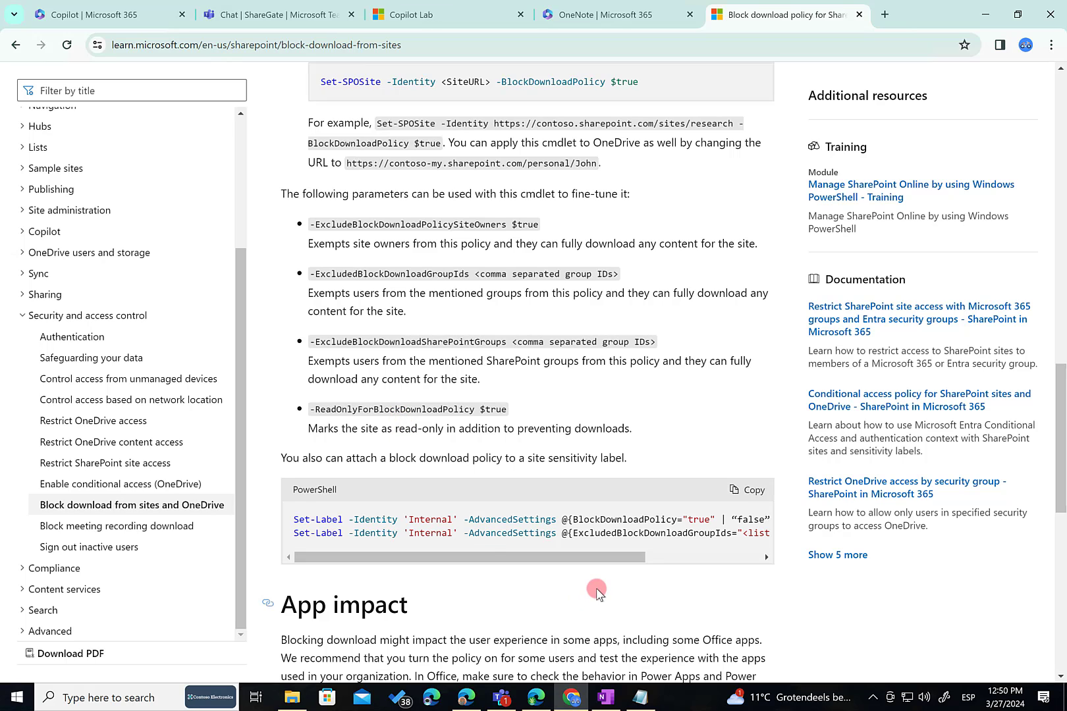
pyautogui.moveTo(577, 558); pyautogui.dragTo(417, 566)
pyautogui.scroll(-2, 416, 568)
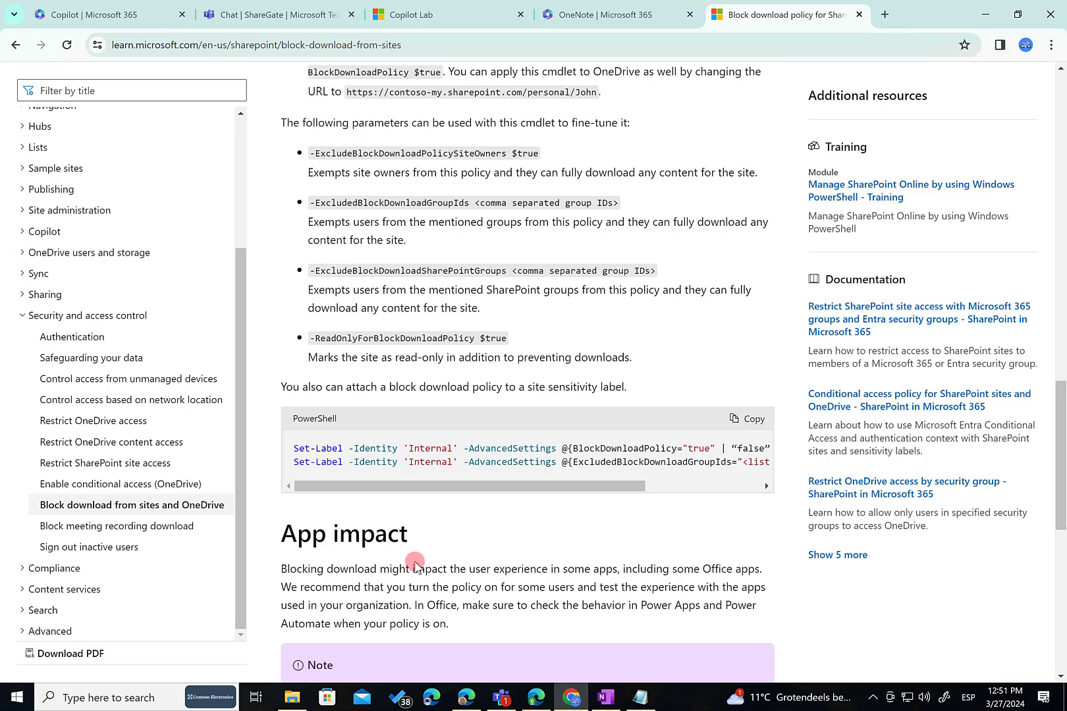
pyautogui.scroll(-3, 414, 562)
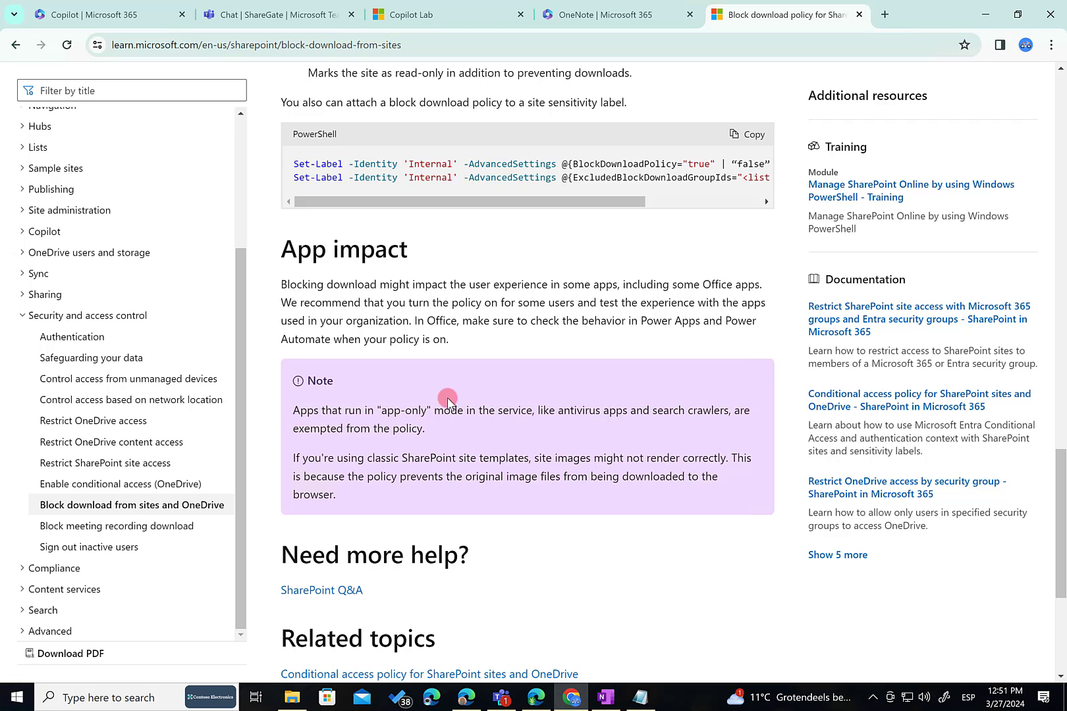
pyautogui.click(642, 698)
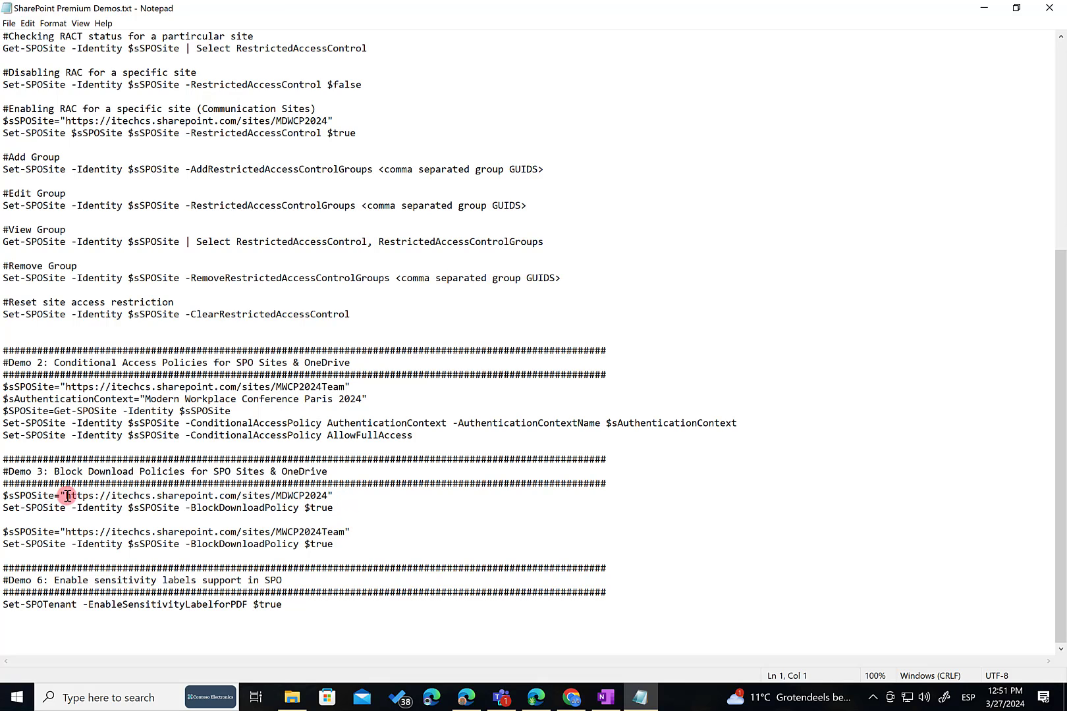
# Highlight the Demo 3 MDWCP2024 site URL and its Set-SPOSite -BlockDownloadPolicy $true line, then return to Chrome.
pyautogui.moveTo(67, 495); pyautogui.dragTo(329, 499)
pyautogui.hotkey('ctrl', 'c')
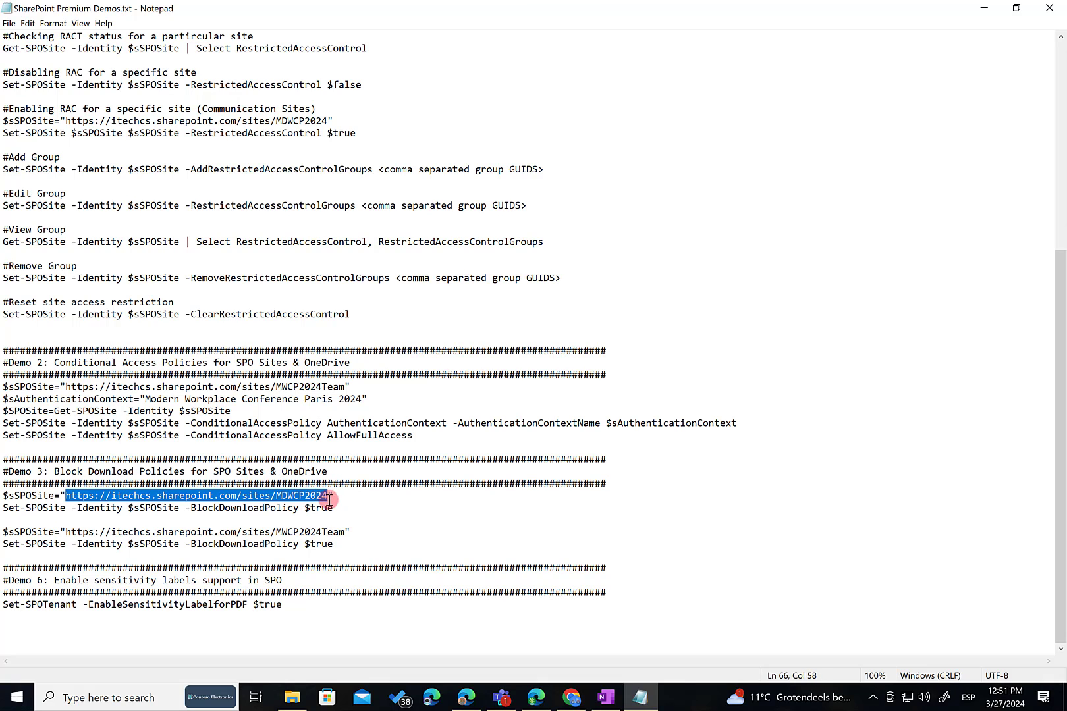
pyautogui.click(63, 520)
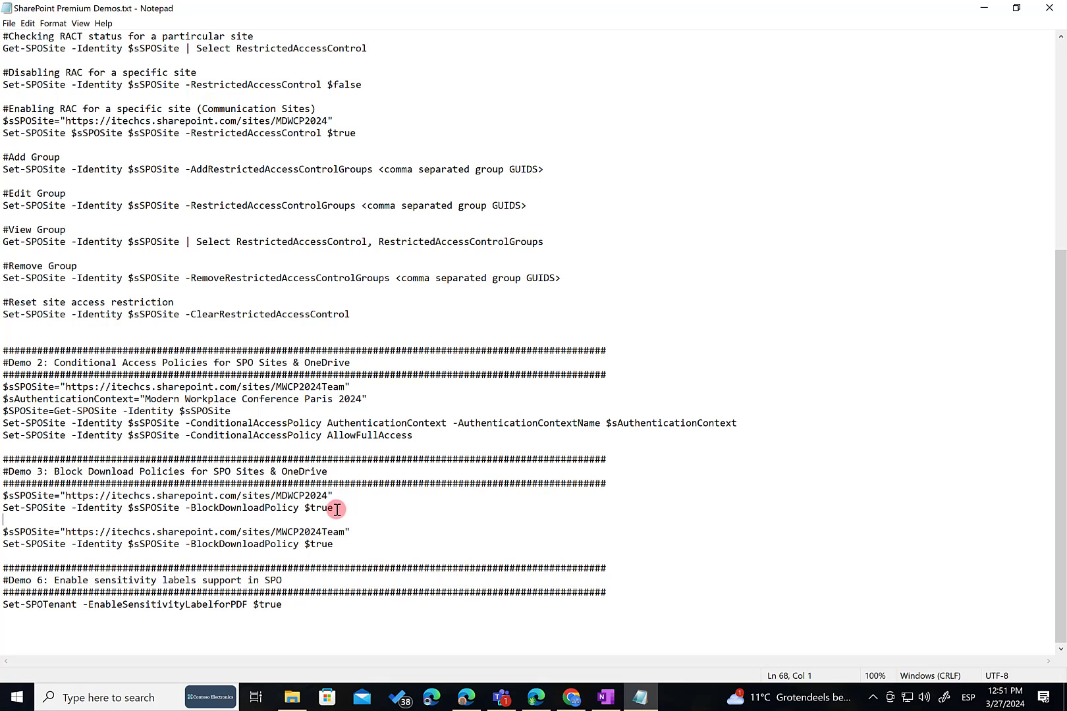
pyautogui.moveTo(336, 509); pyautogui.dragTo(3, 508)
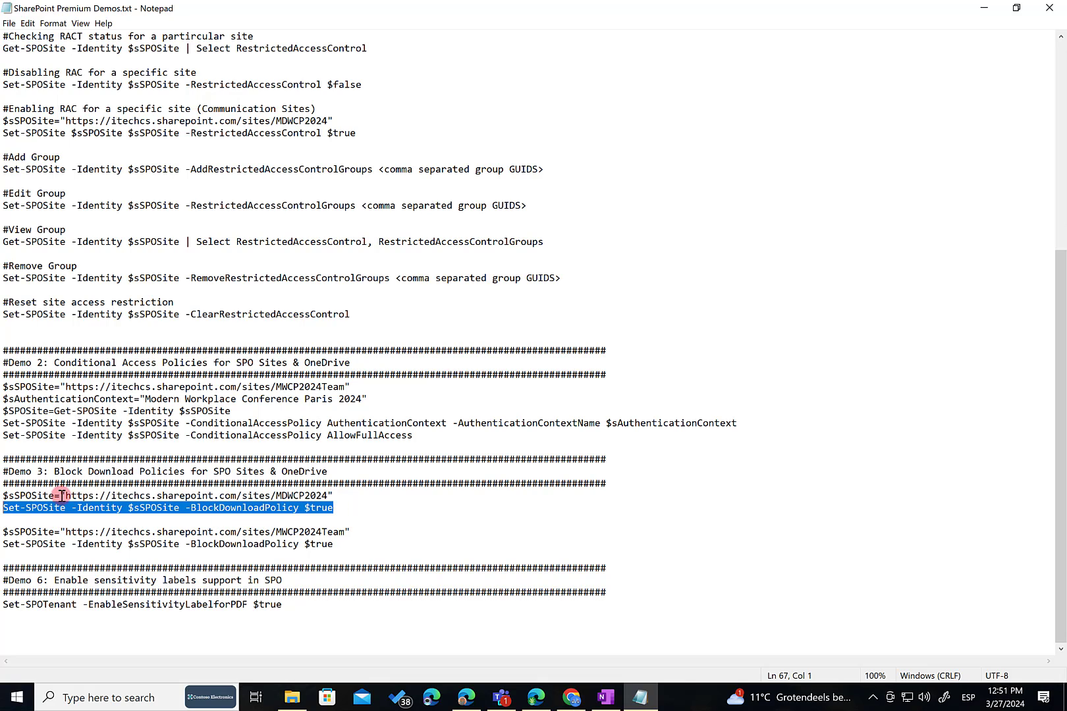
pyautogui.moveTo(327, 496); pyautogui.dragTo(66, 498)
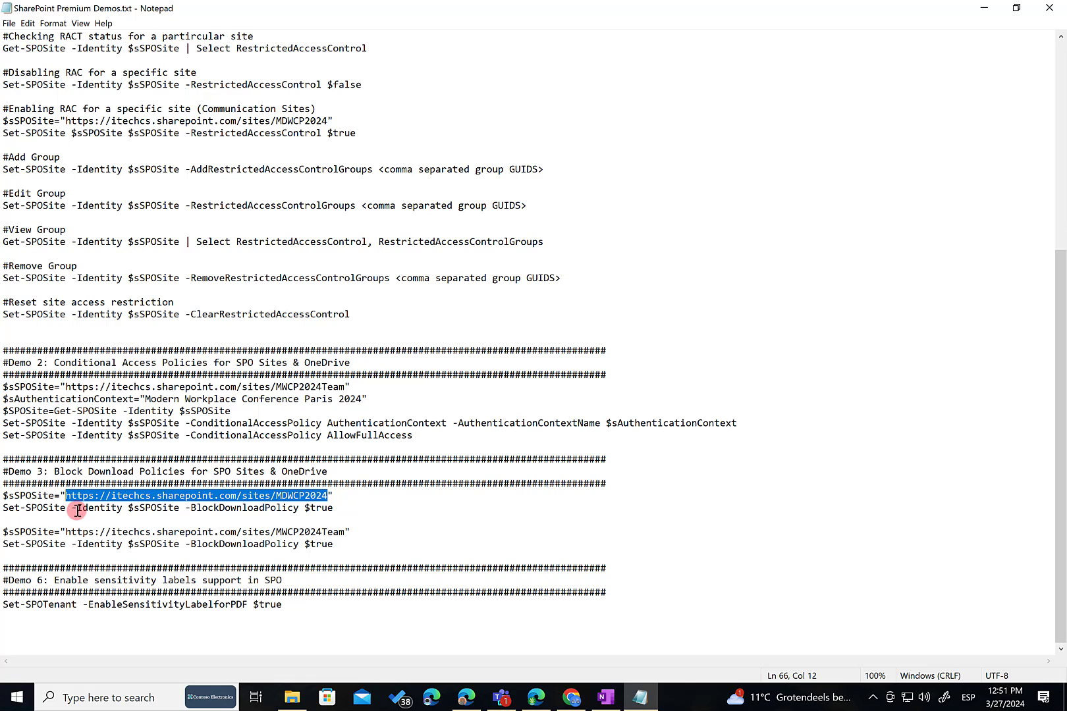
pyautogui.click(570, 698)
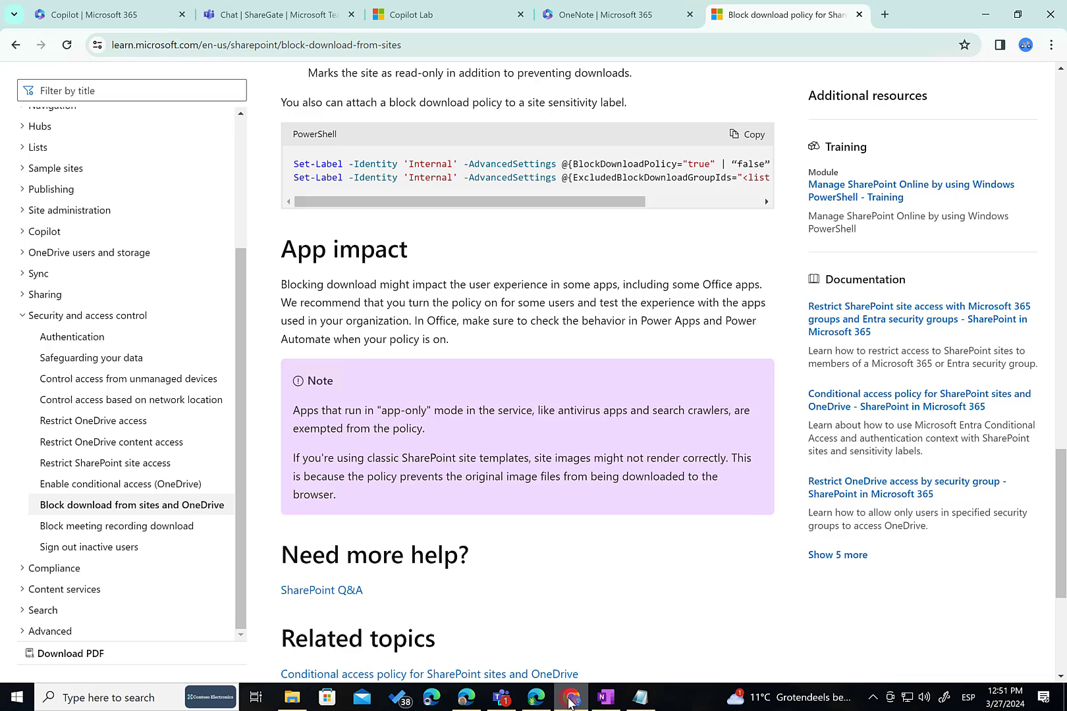
# Load the Modern Workplace Conference Paris 2024 SharePoint site URL in a new tab.
pyautogui.click(469, 46)
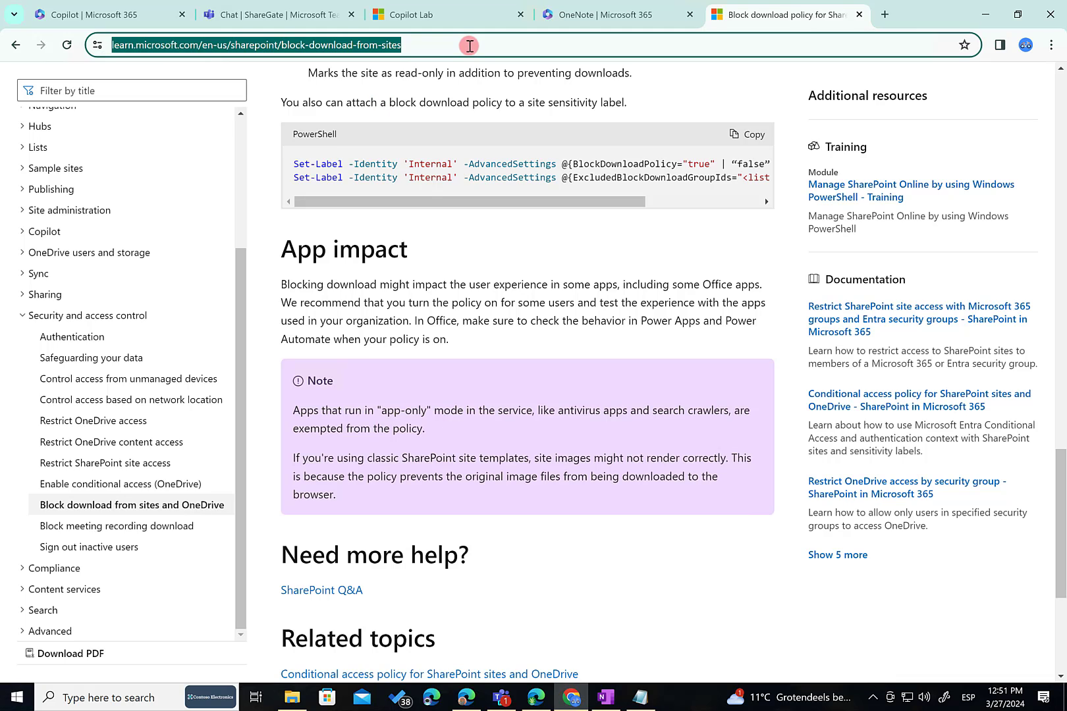
pyautogui.click(883, 15)
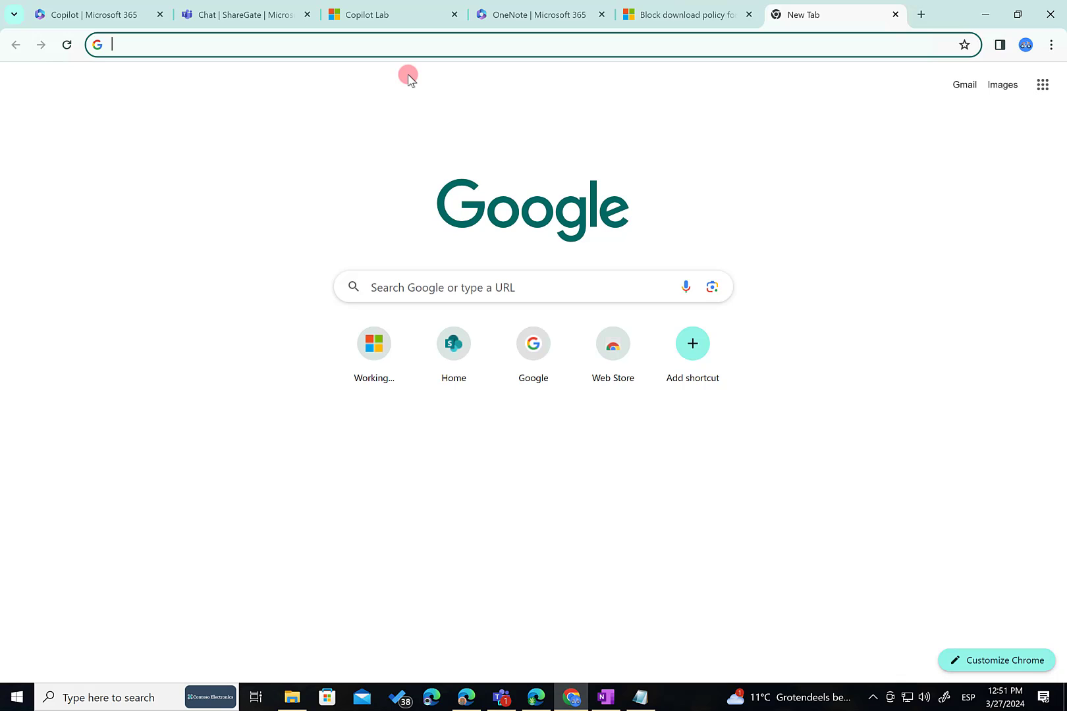
pyautogui.hotkey('ctrl', 'v')
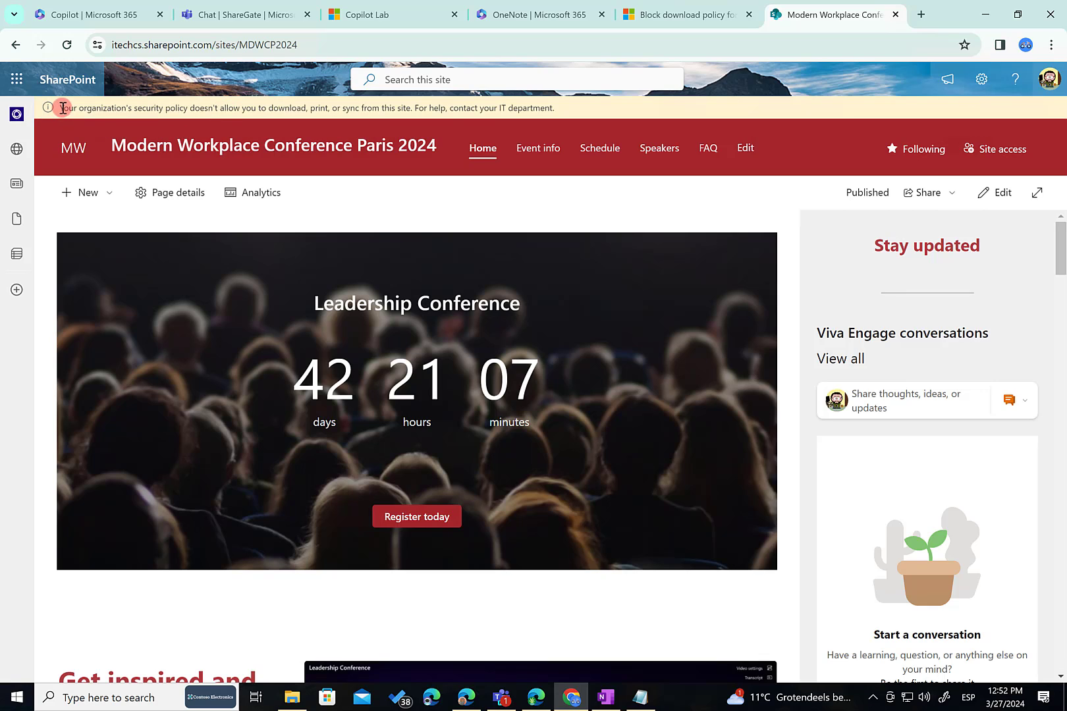
# Highlight the banner saying downloading, printing and syncing are blocked, then bring up Settings.
pyautogui.moveTo(63, 108); pyautogui.dragTo(419, 112)
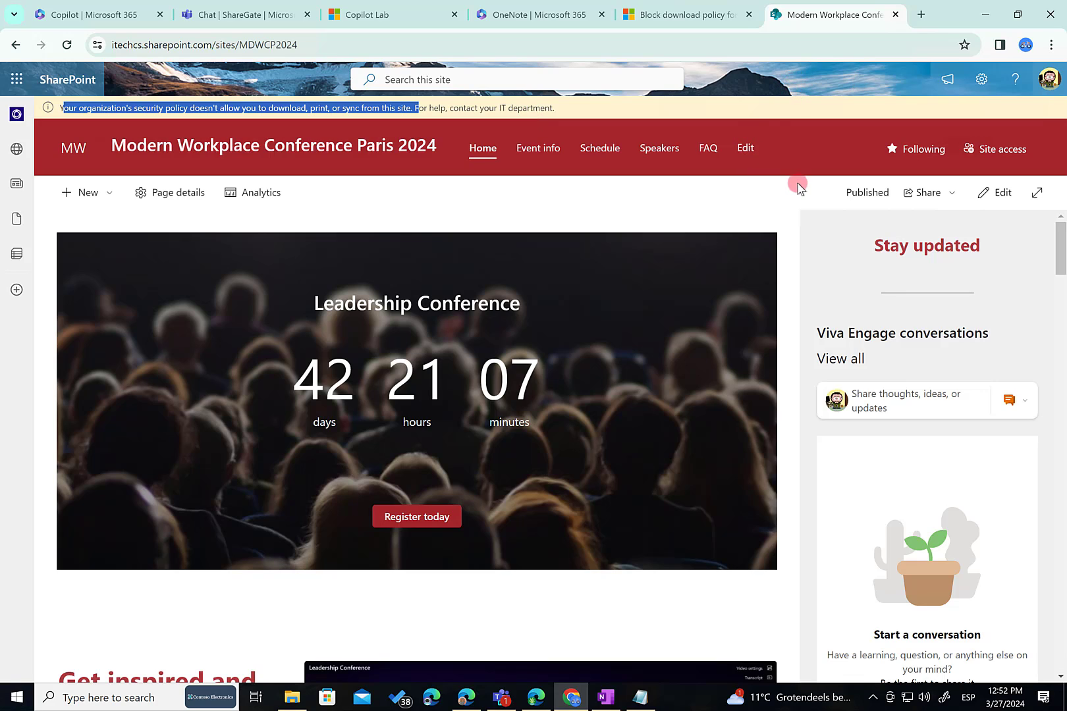
pyautogui.click(967, 77)
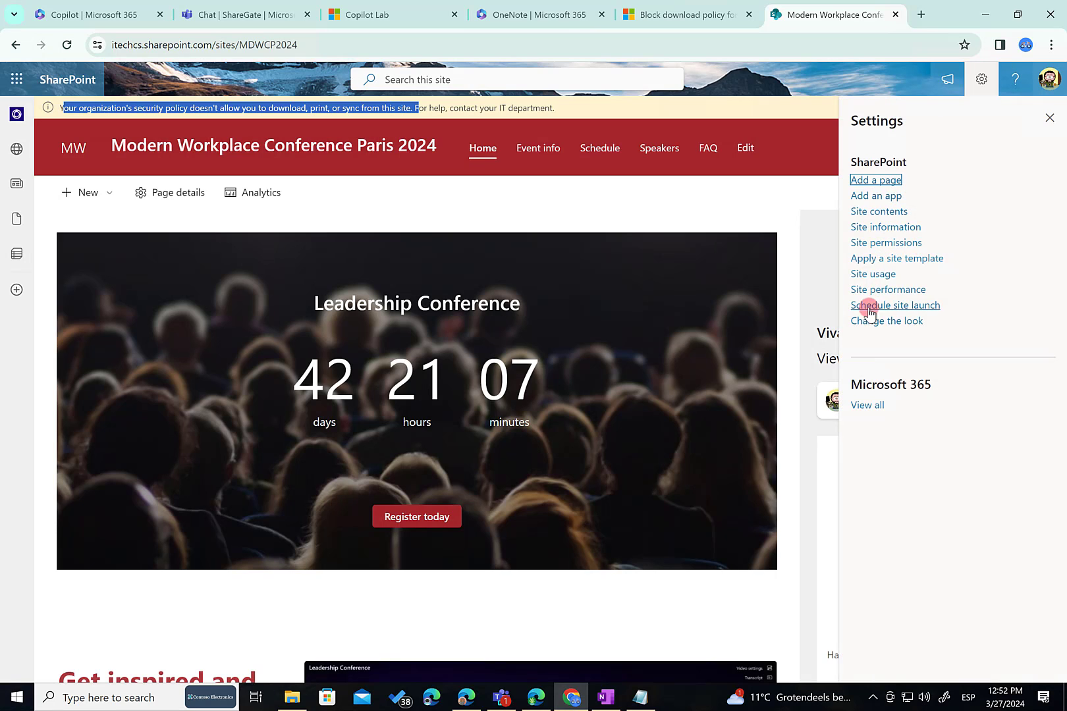
# In the Documents library, check the extra commands for the Template .pptx and for nothing selected.
pyautogui.click(869, 212)
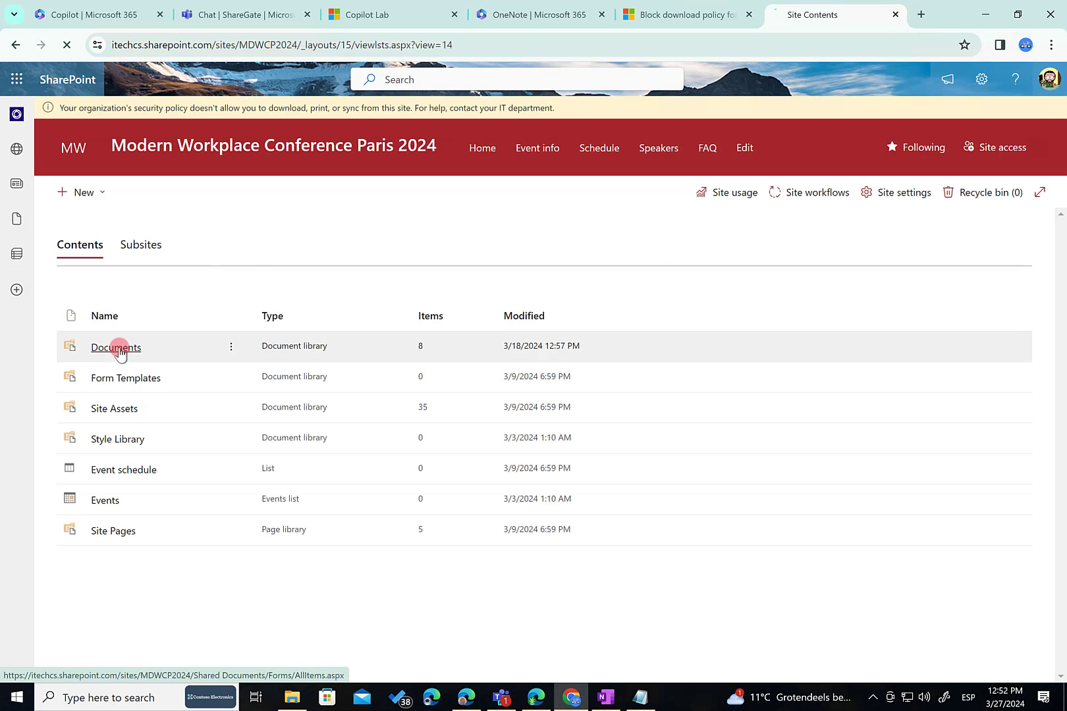
pyautogui.click(119, 350)
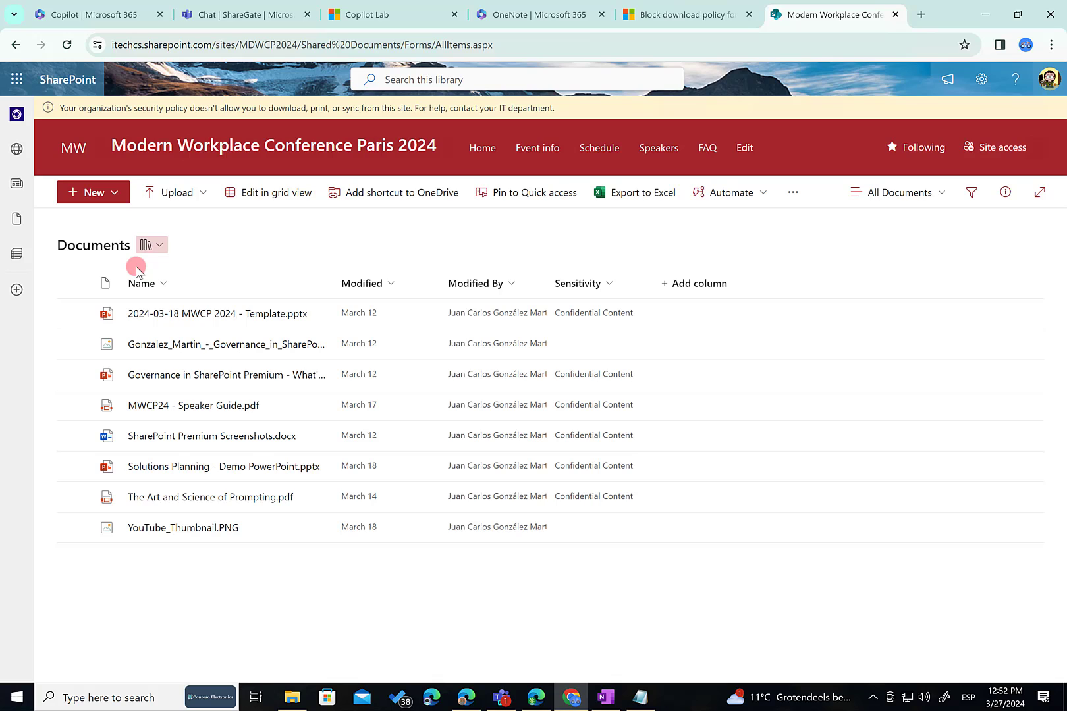
pyautogui.click(73, 314)
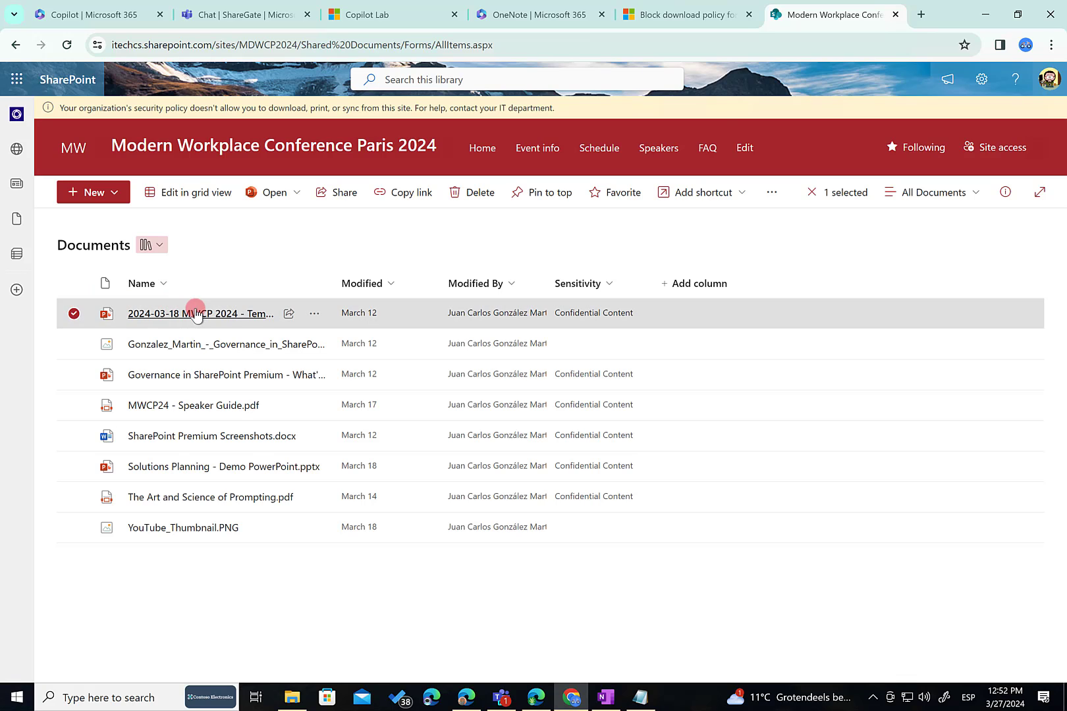
pyautogui.click(772, 194)
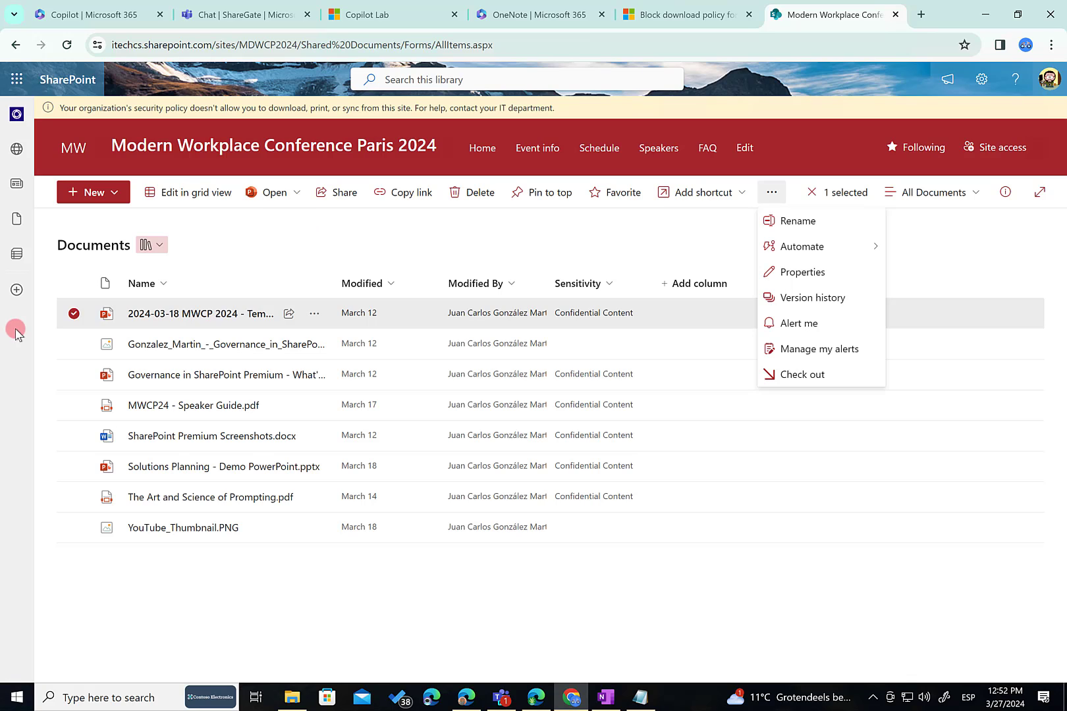
pyautogui.click(73, 314)
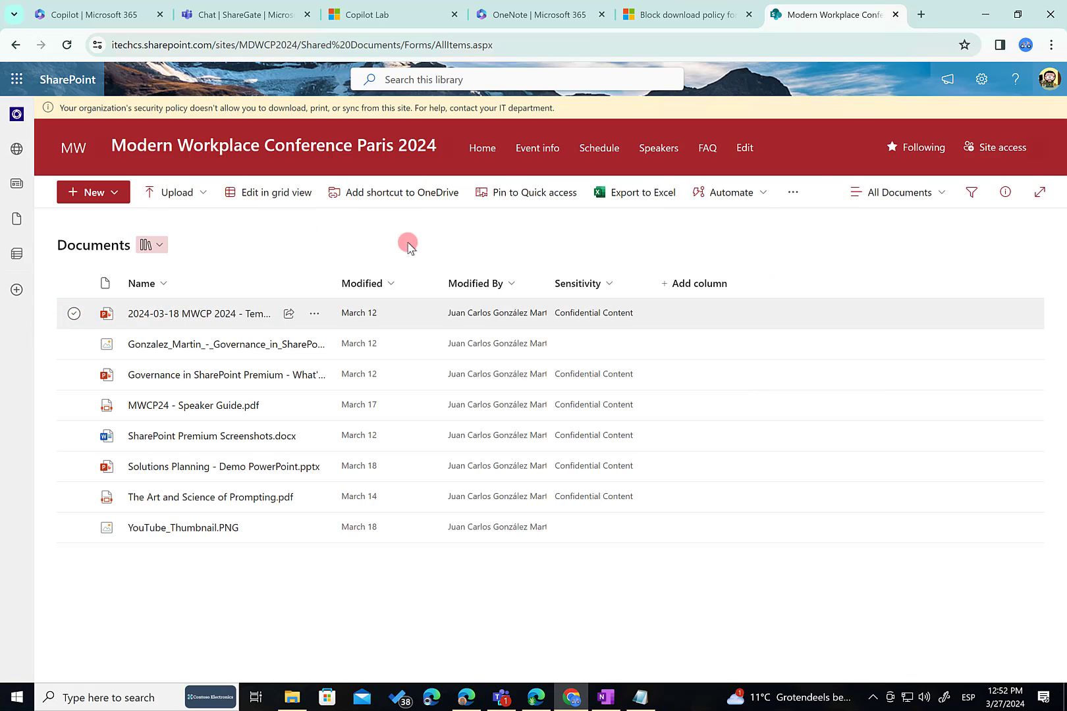
pyautogui.click(794, 192)
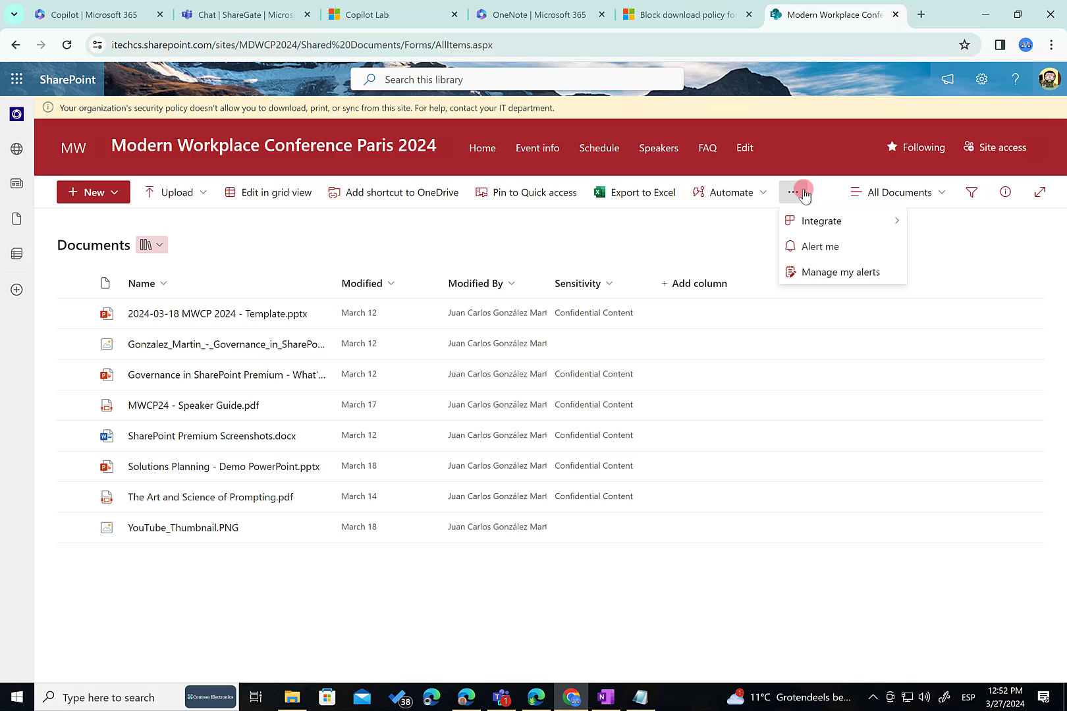
# Check the commands for all eight files selected, then open MWCP24 - Speaker Guide.pdf.
pyautogui.click(75, 286)
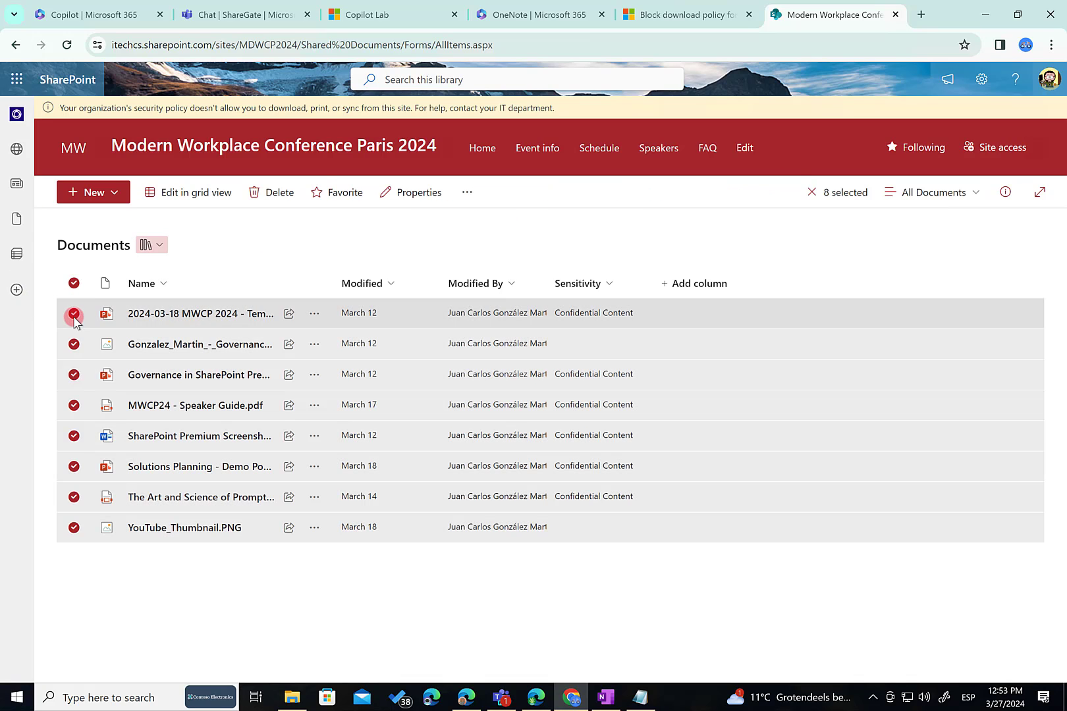
pyautogui.click(468, 192)
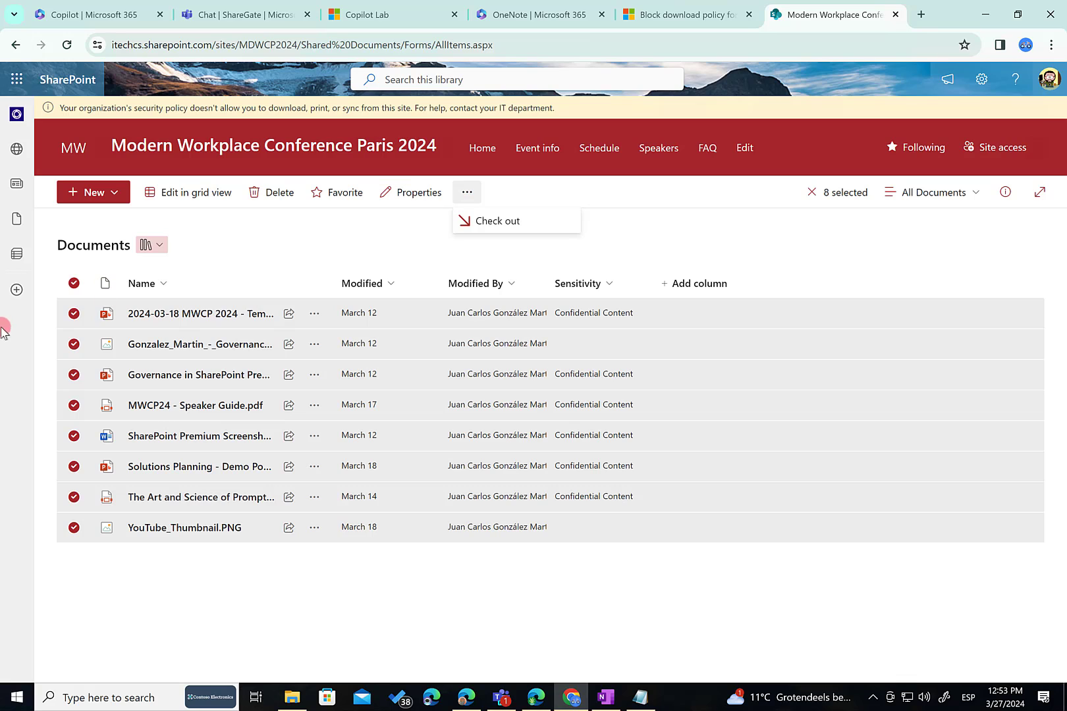
pyautogui.click(74, 284)
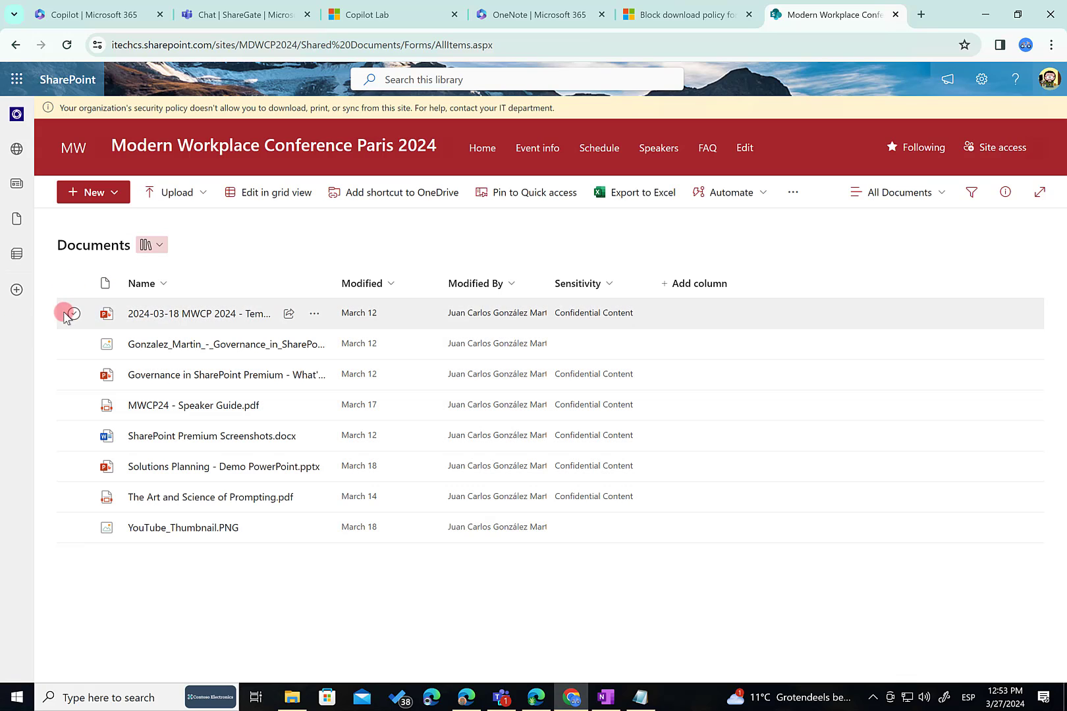
pyautogui.click(164, 405)
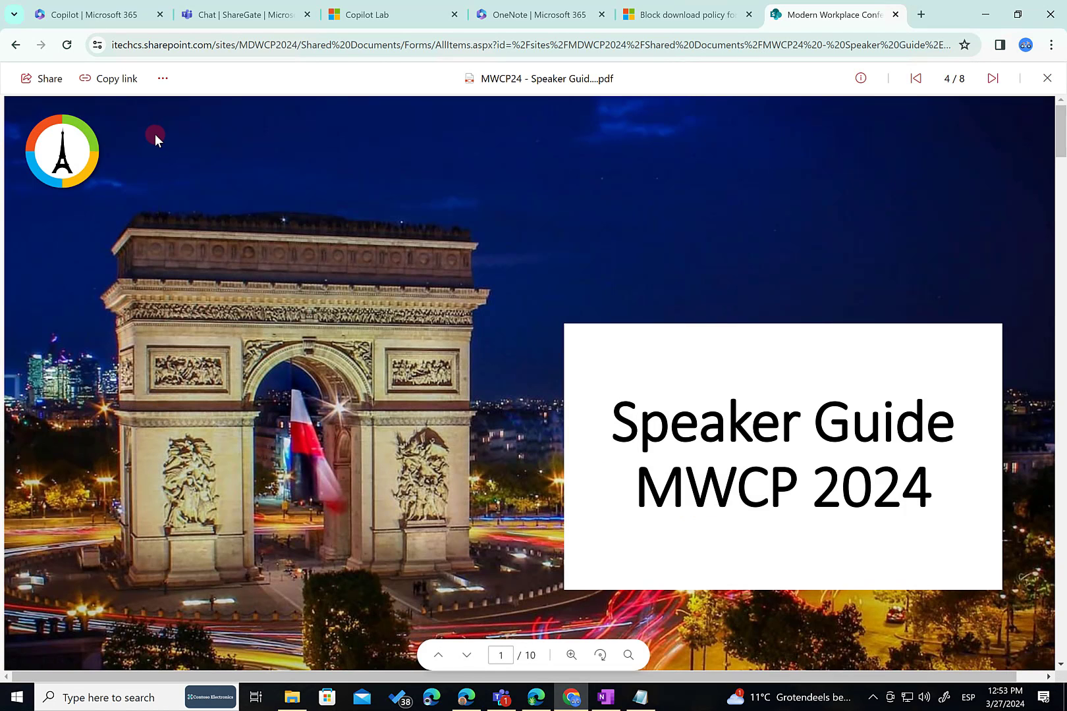
# Check the Speaker Guide PDF's extra actions for a download option, then close the viewer.
pyautogui.click(161, 80)
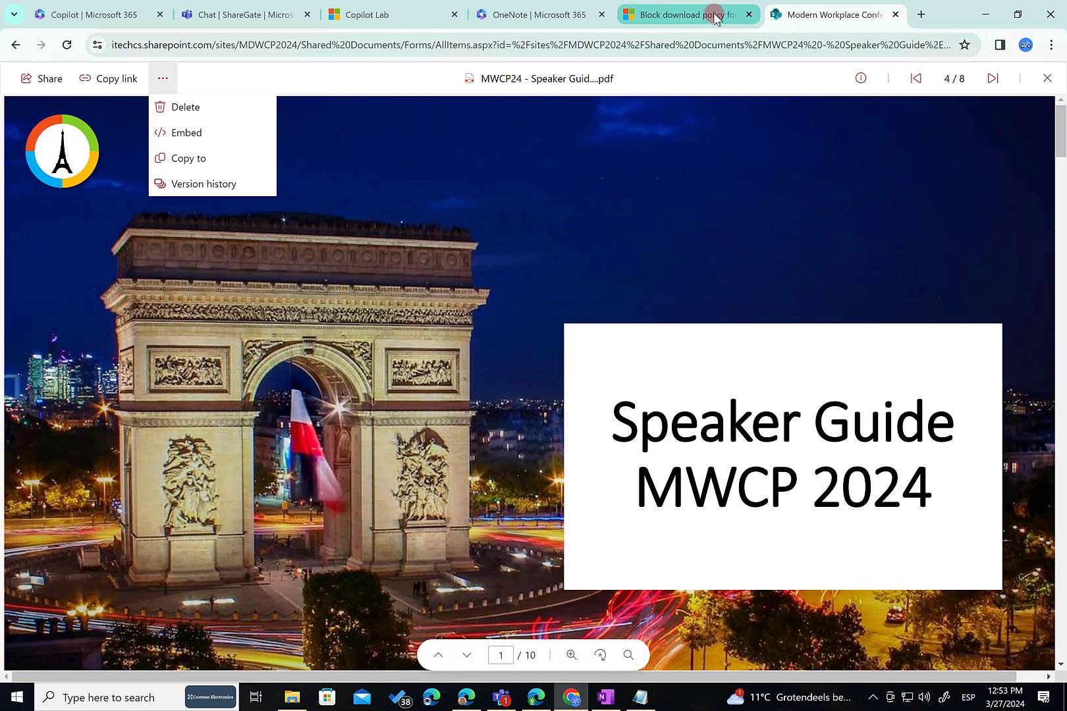
pyautogui.click(1046, 78)
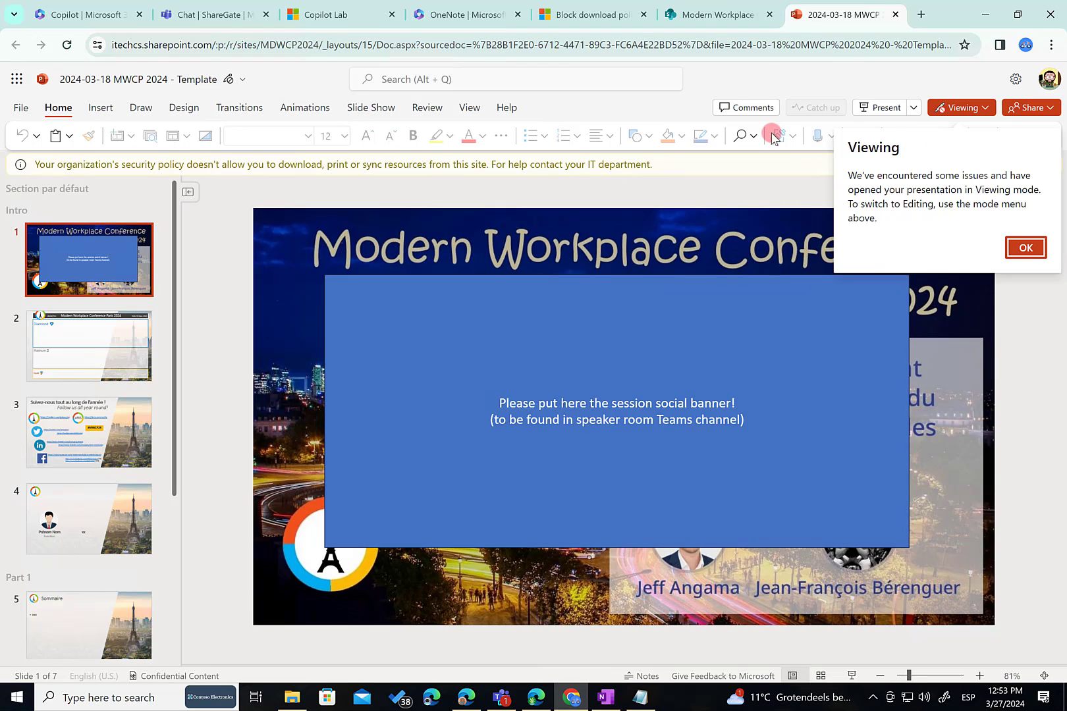
# Dismiss the Viewing notice and check File > Save as, which offers only Rename.
pyautogui.click(1026, 248)
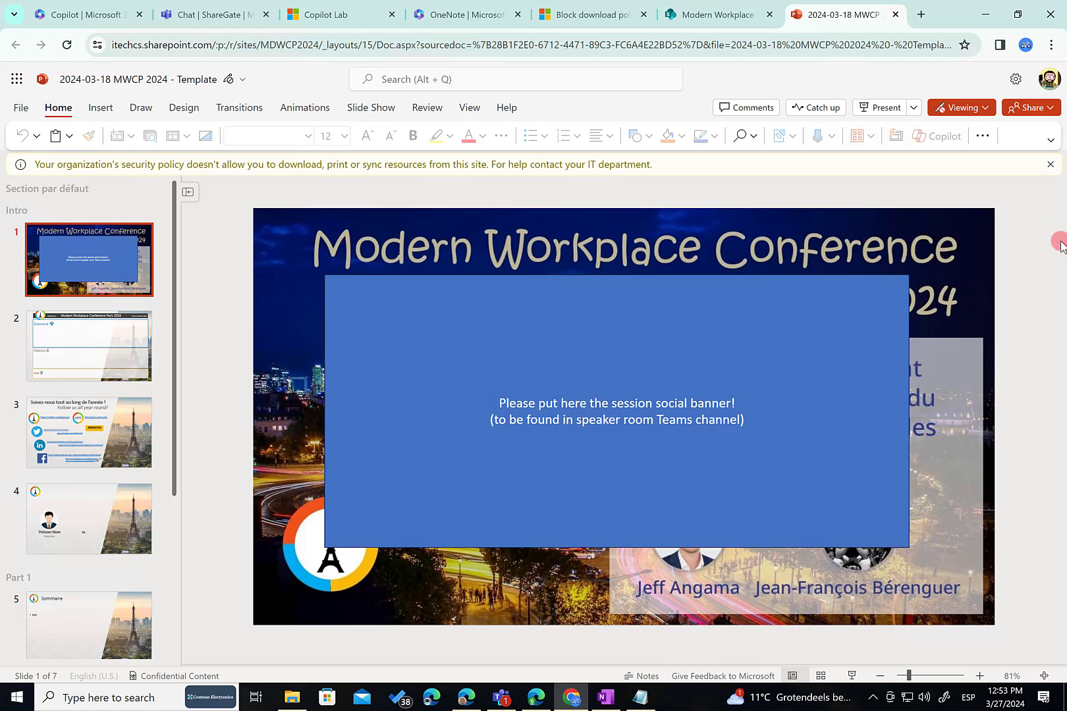
pyautogui.click(18, 108)
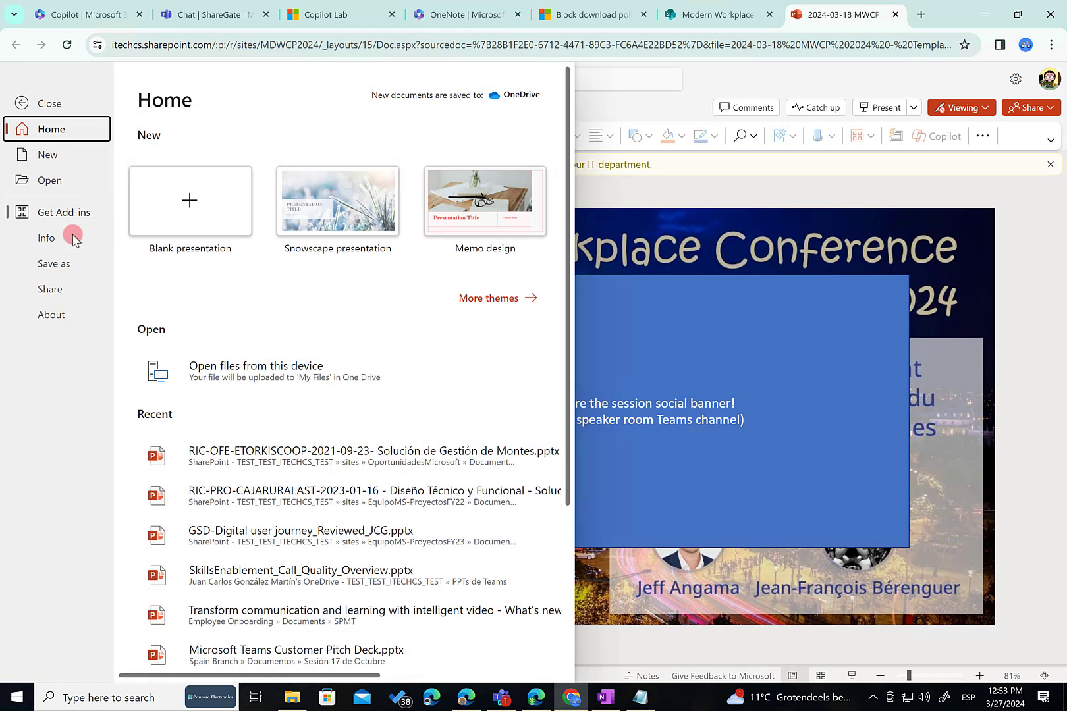
pyautogui.click(68, 270)
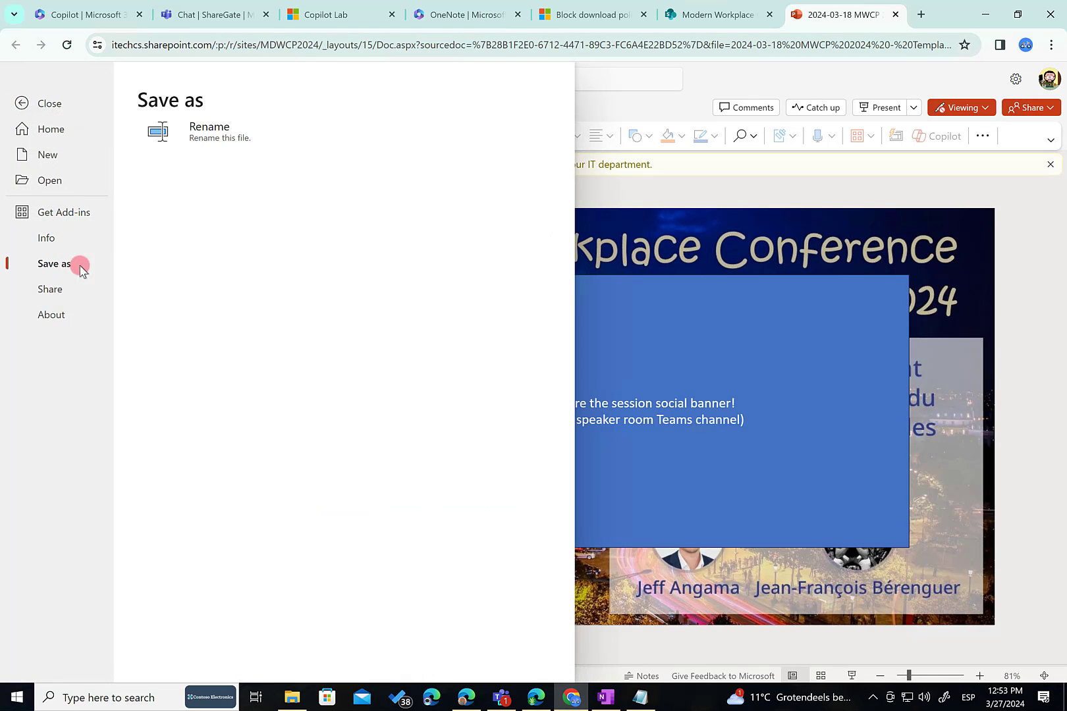